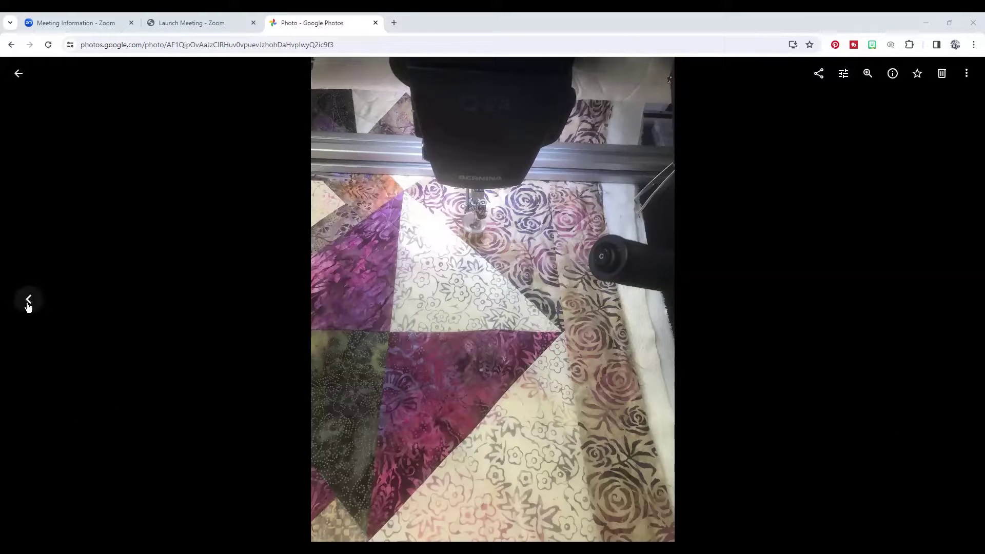
- Step back to the previous quilting photo, then switch from Chrome to the Q-matic window
click(28, 300)
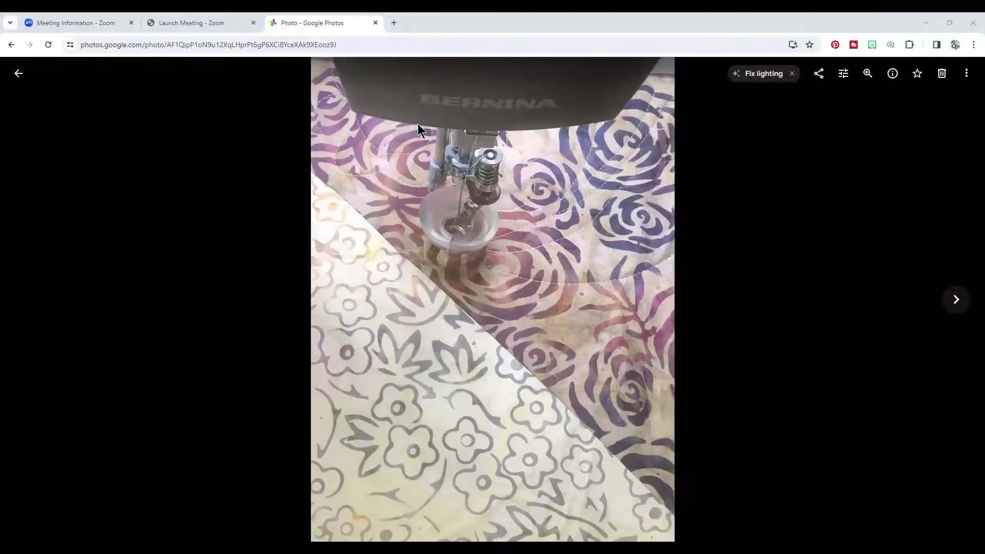
key(alt+Tab)
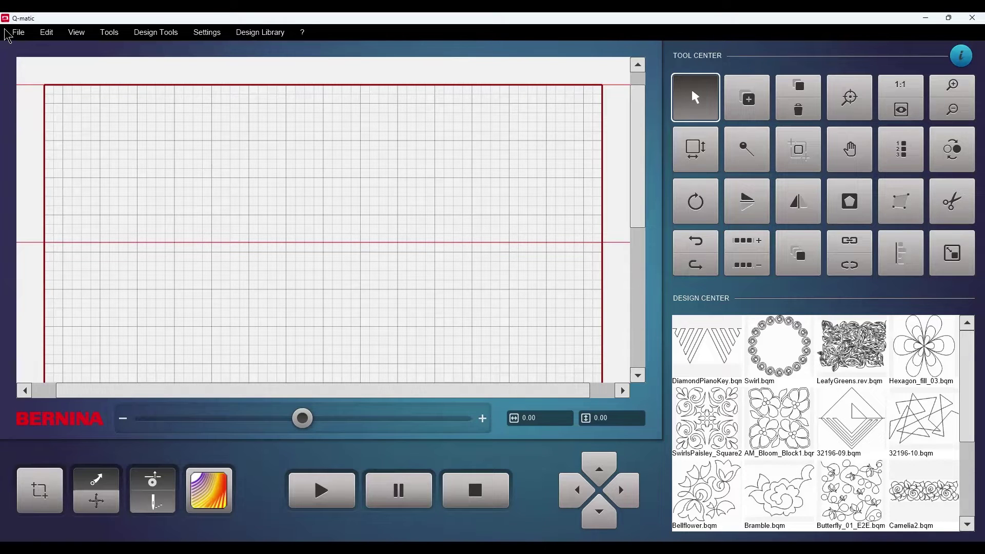
- Use File > Open Project and pick vivian.bqp from the Projects folder
click(23, 34)
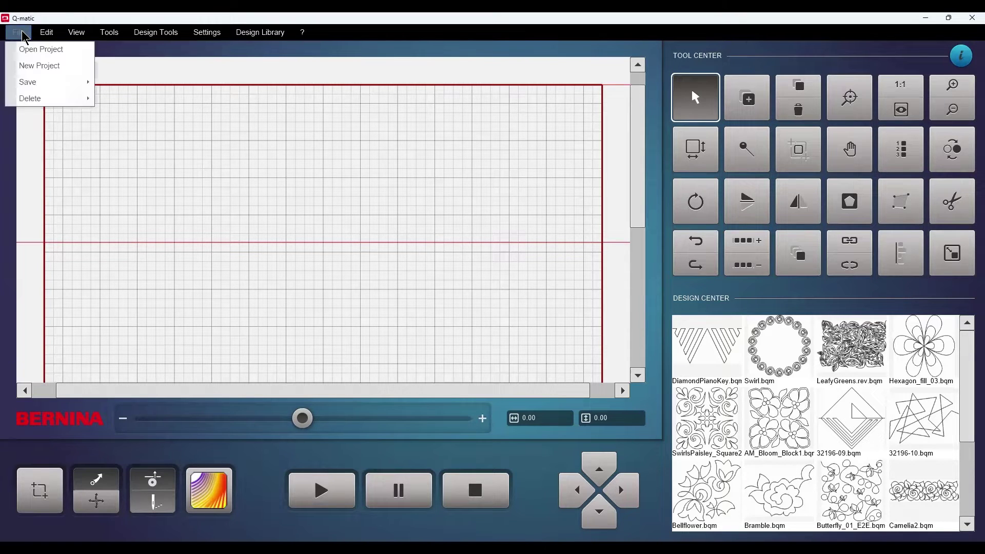
click(83, 48)
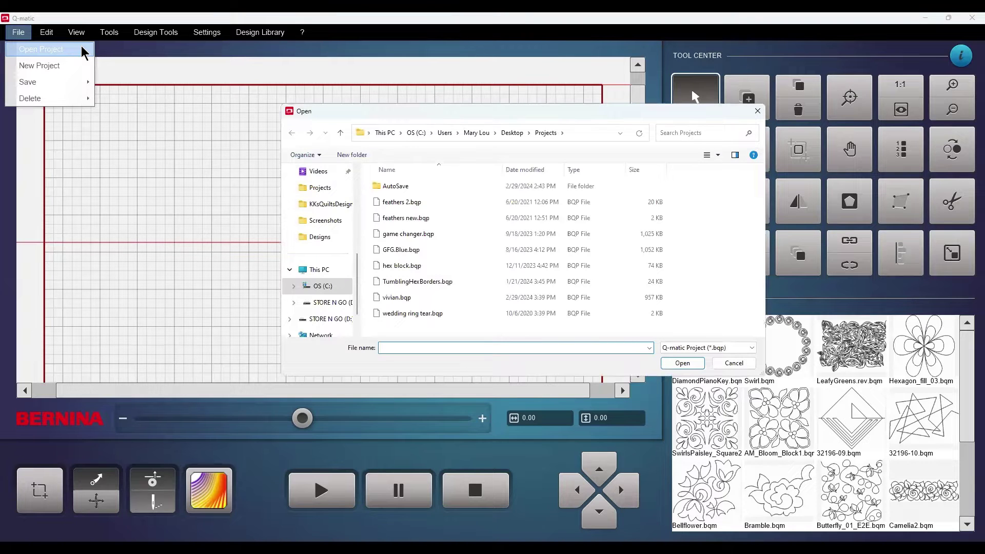
click(386, 299)
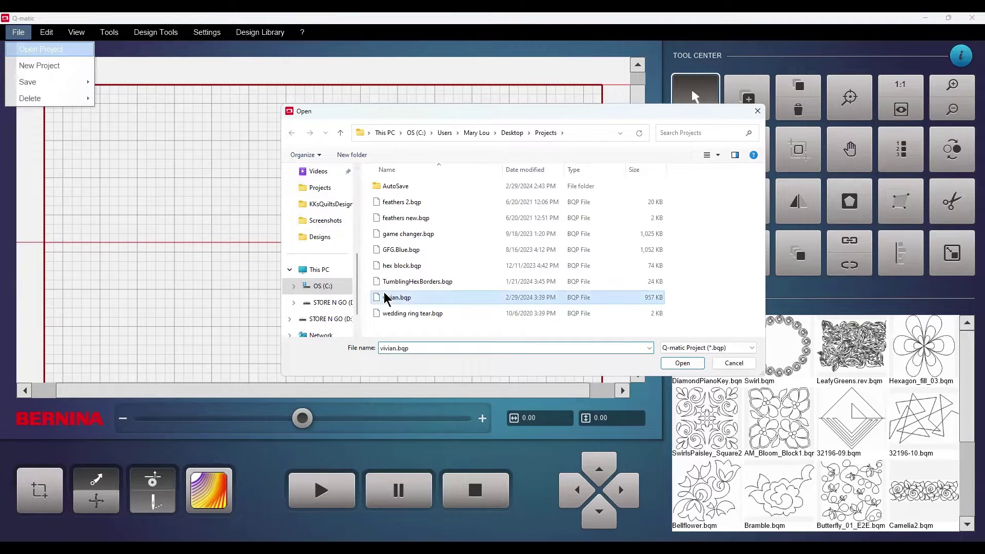
- Open vivian.bqp so its leafy swirl pantograph rows load into the Quilt Design Area
click(668, 363)
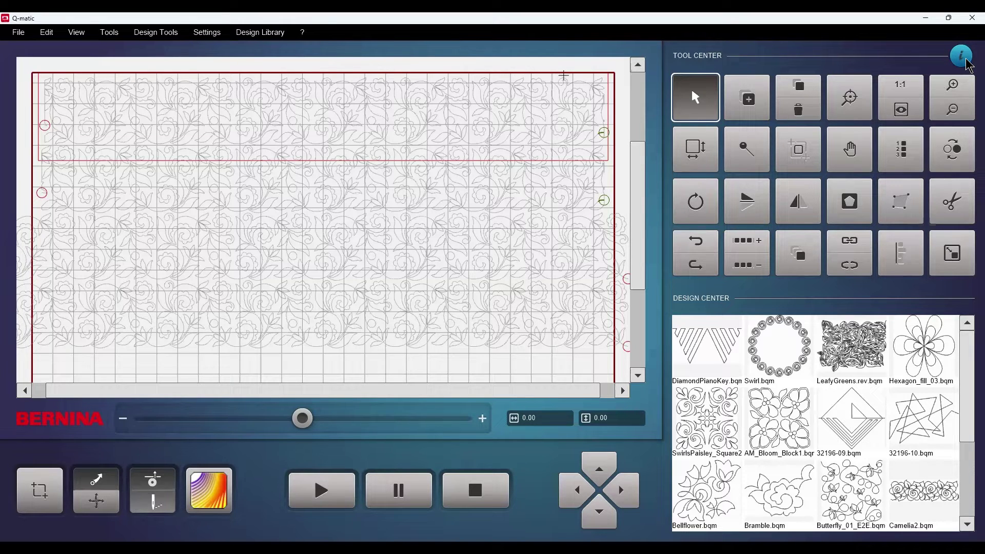
click(967, 61)
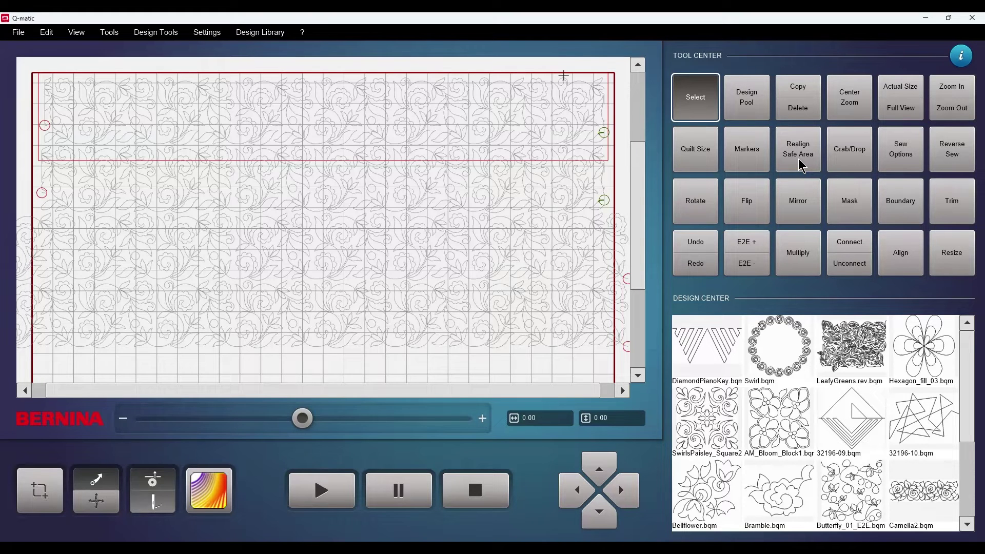
click(959, 58)
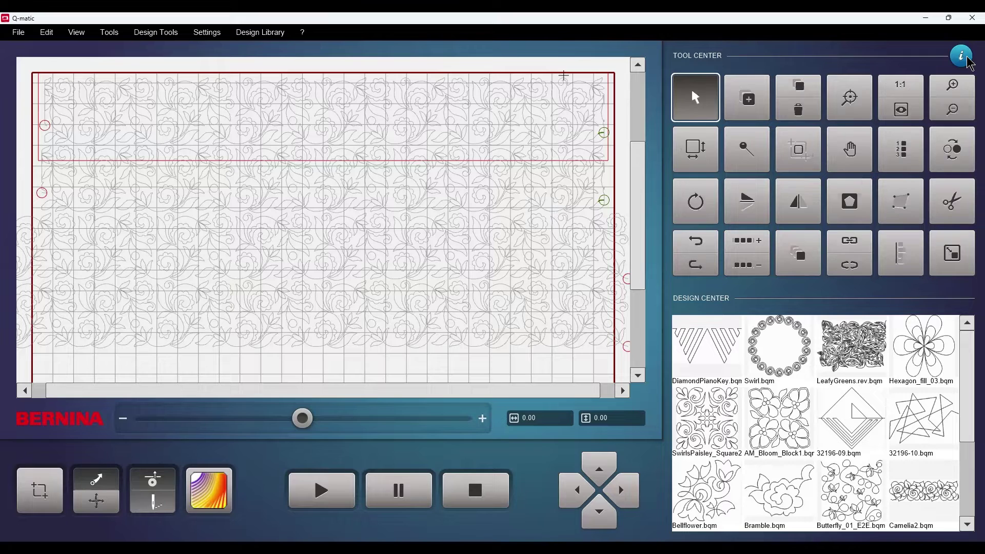
- Open the Realign Safe Area tool and read through its help instructions
click(808, 167)
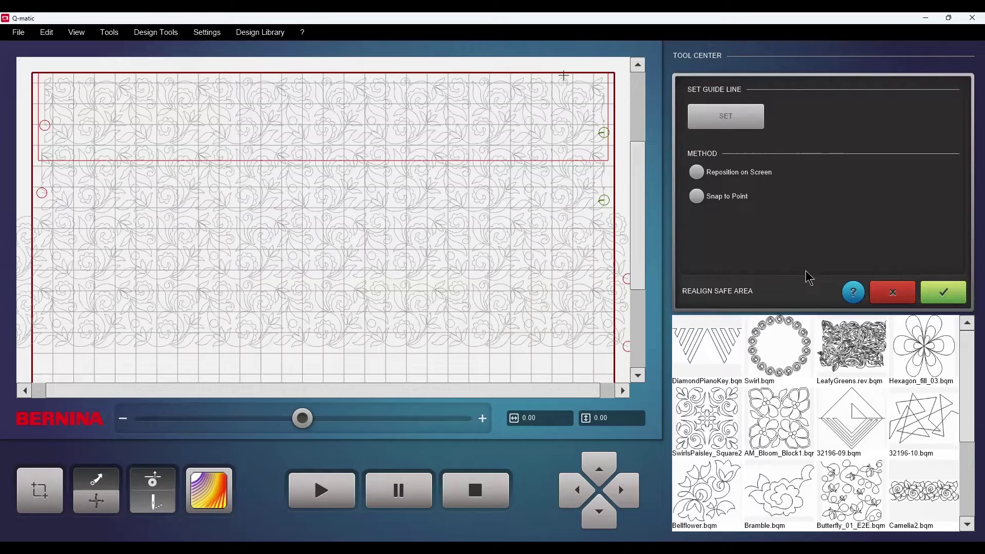
click(854, 298)
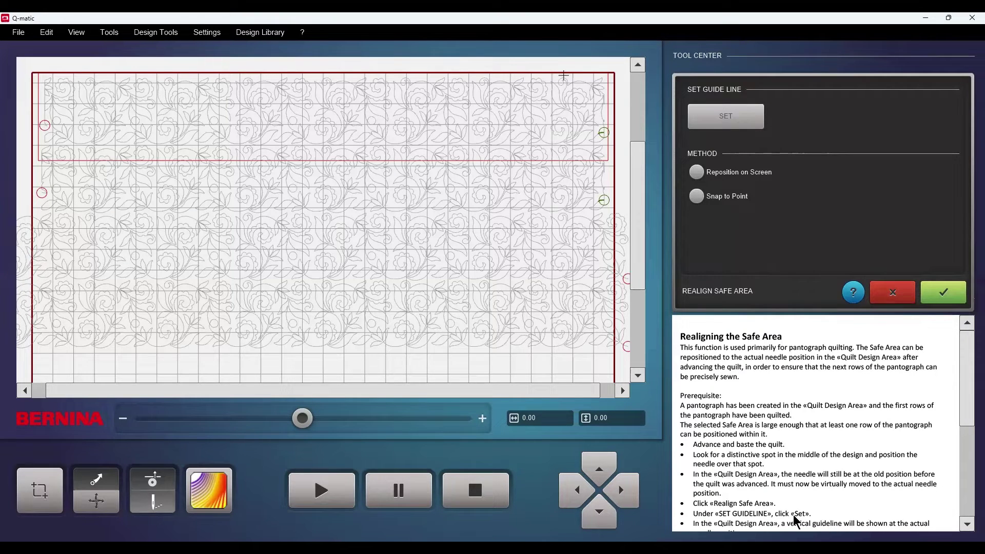
click(966, 501)
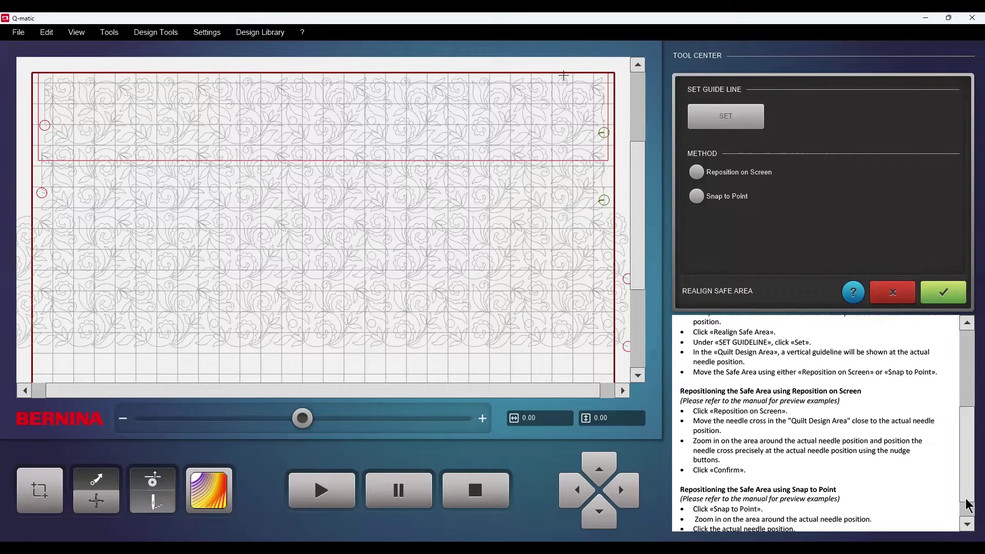
scroll(968, 509, down, 1)
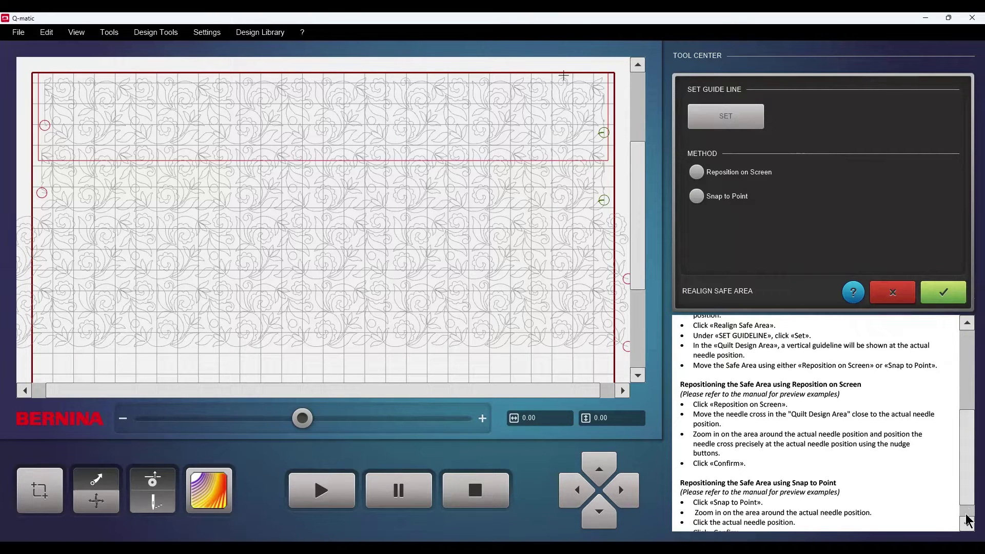
click(967, 521)
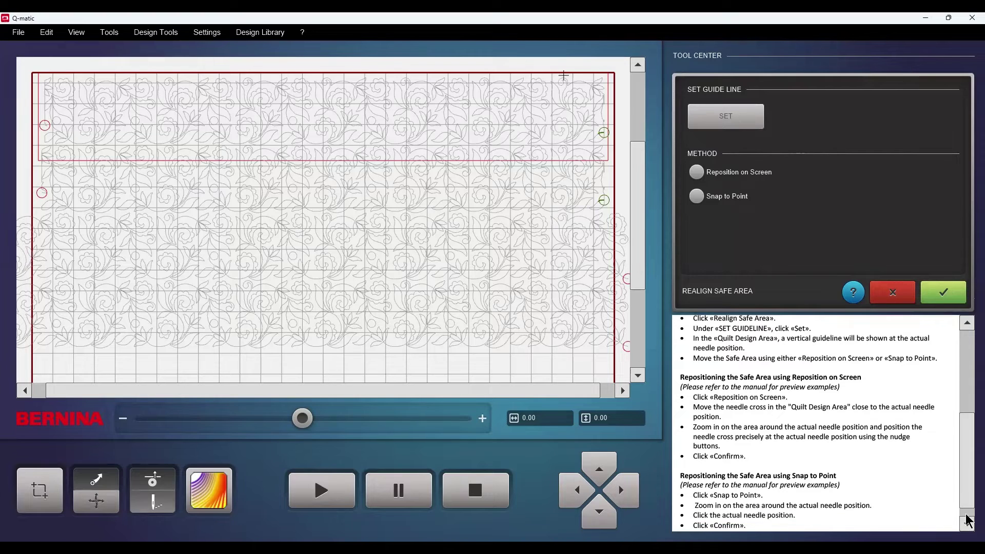
click(967, 521)
click(967, 521)
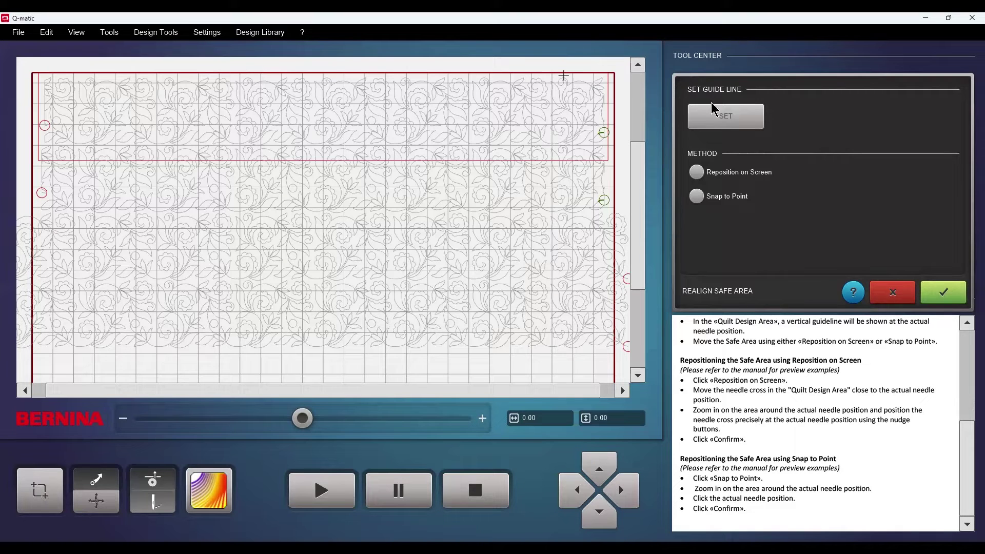
- Place a guideline at the current needle position, choose Snap to Point, and zoom in
click(748, 126)
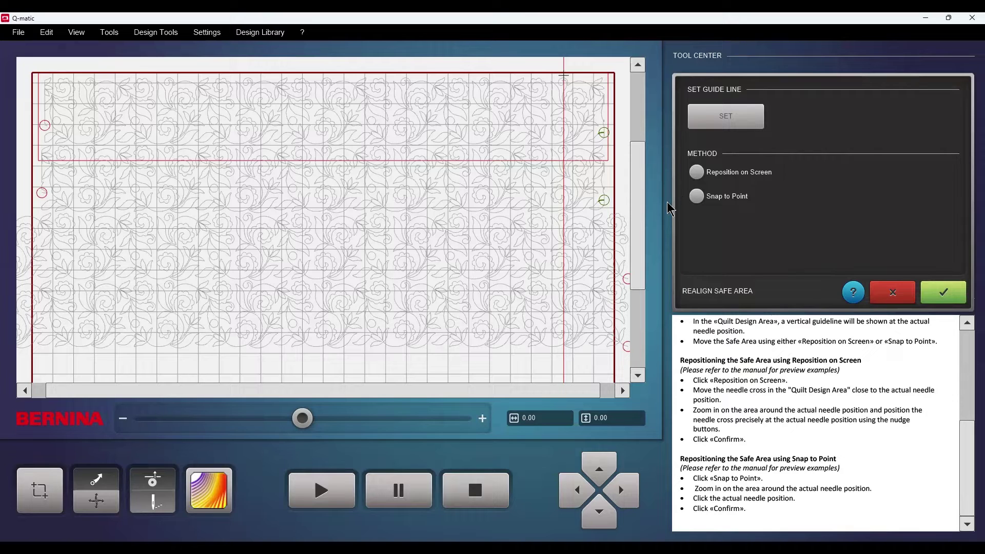
click(697, 200)
scroll(559, 161, up, 3)
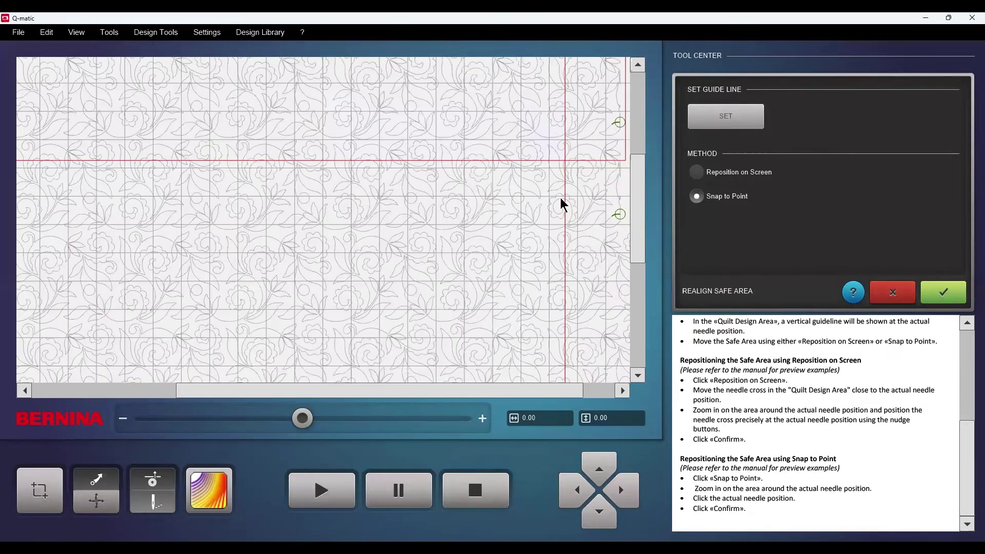
scroll(562, 204, up, 4)
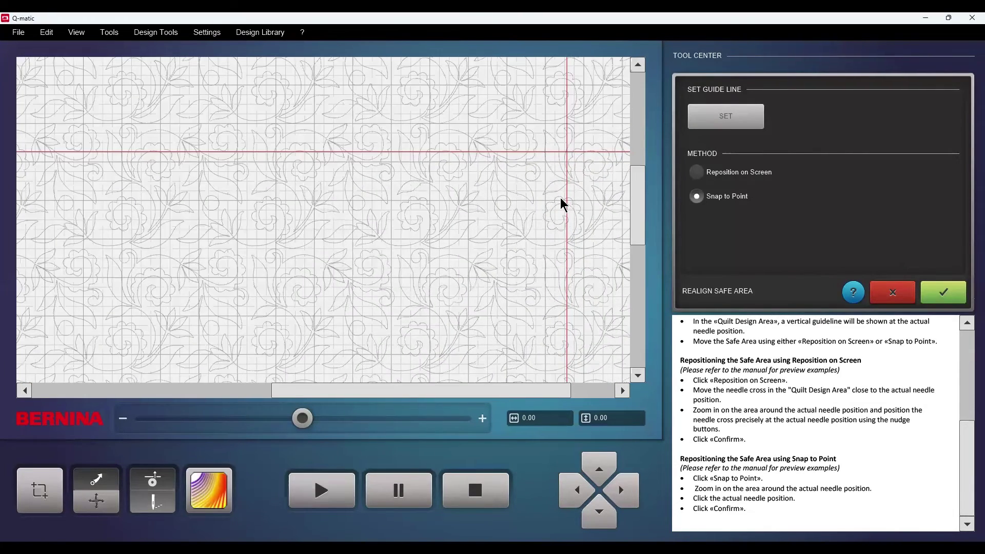
scroll(562, 200, up, 2)
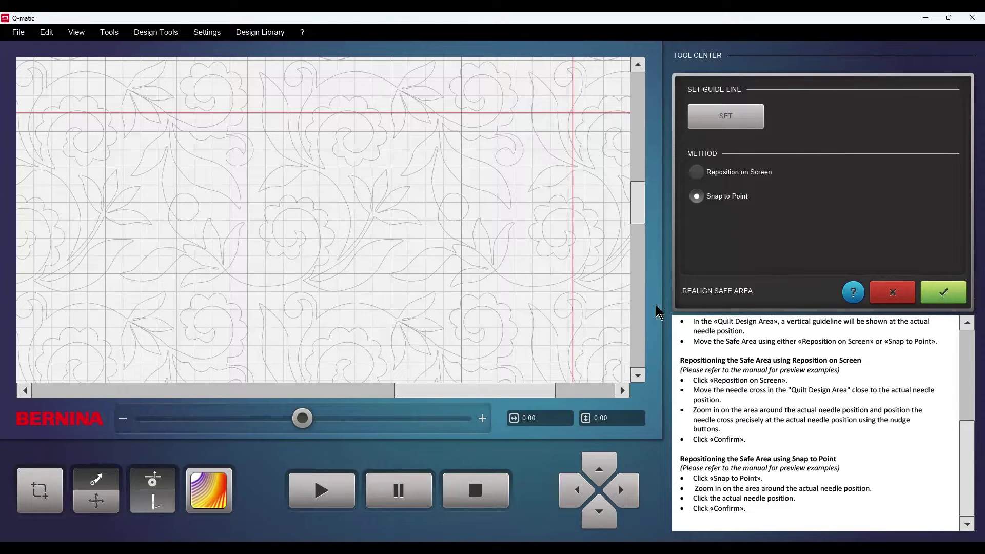
click(625, 392)
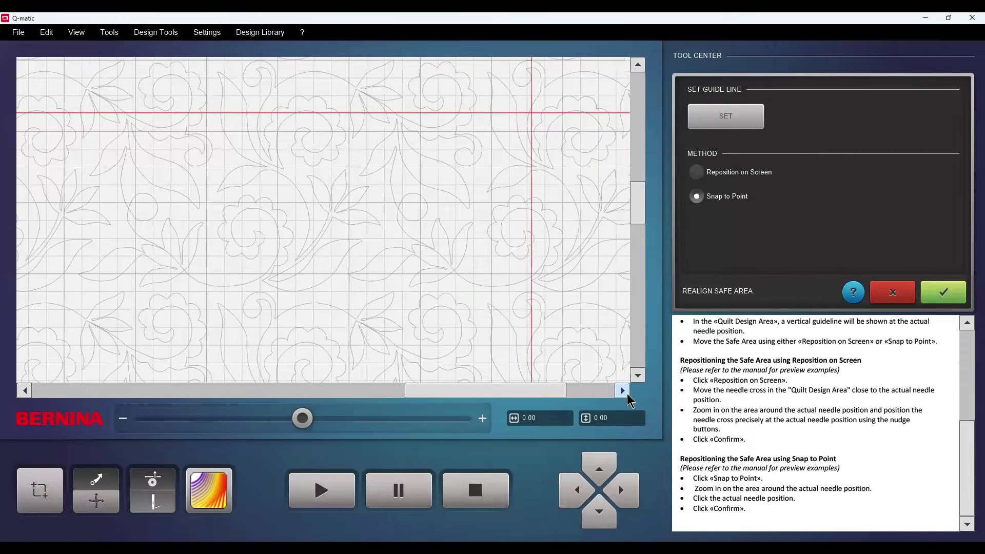
click(620, 396)
click(618, 395)
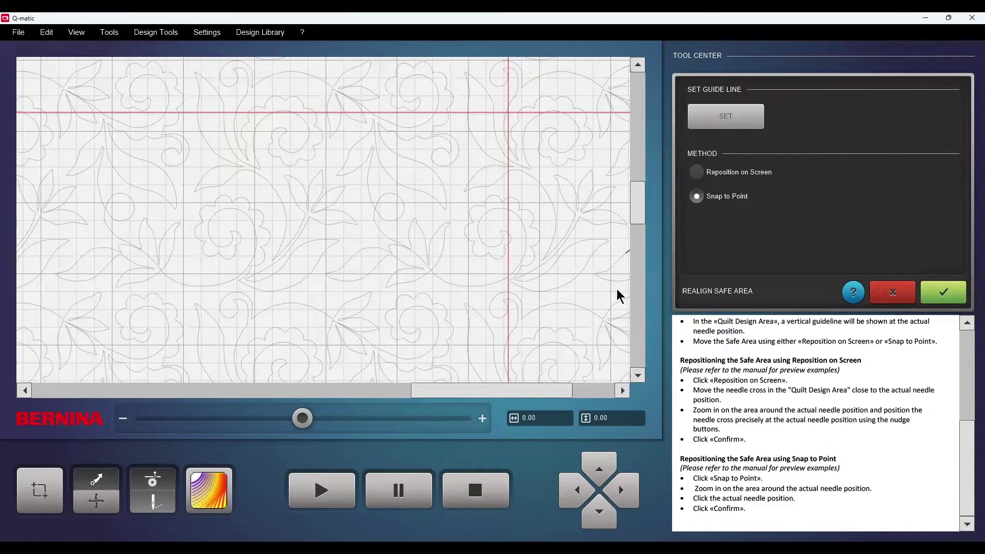
mouse_move(635, 207)
mouse_down()
mouse_move(634, 164)
mouse_move(632, 205)
mouse_up()
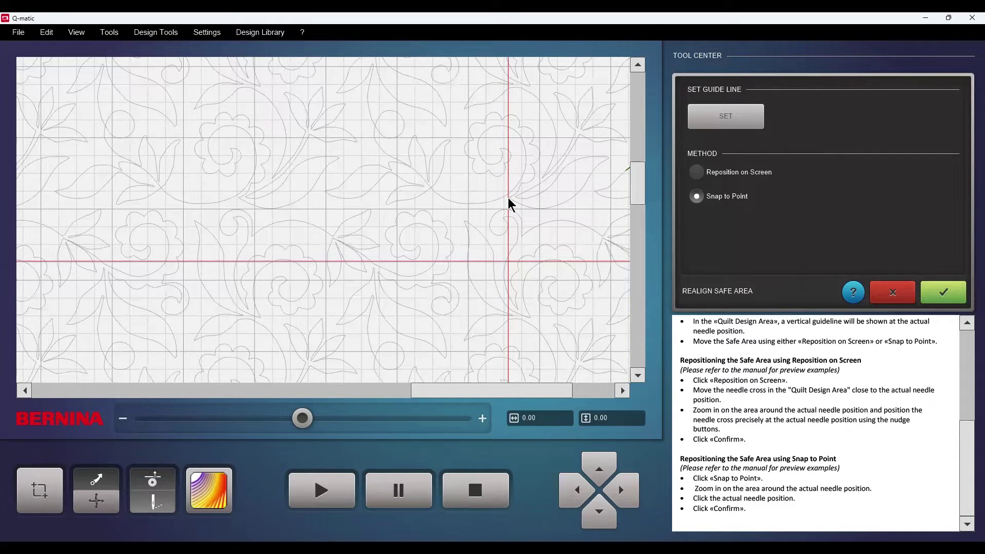
- Snap the needle point onto the vertical guideline and confirm the safe area realignment
click(509, 198)
scroll(510, 203, up, 3)
scroll(510, 203, up, 3)
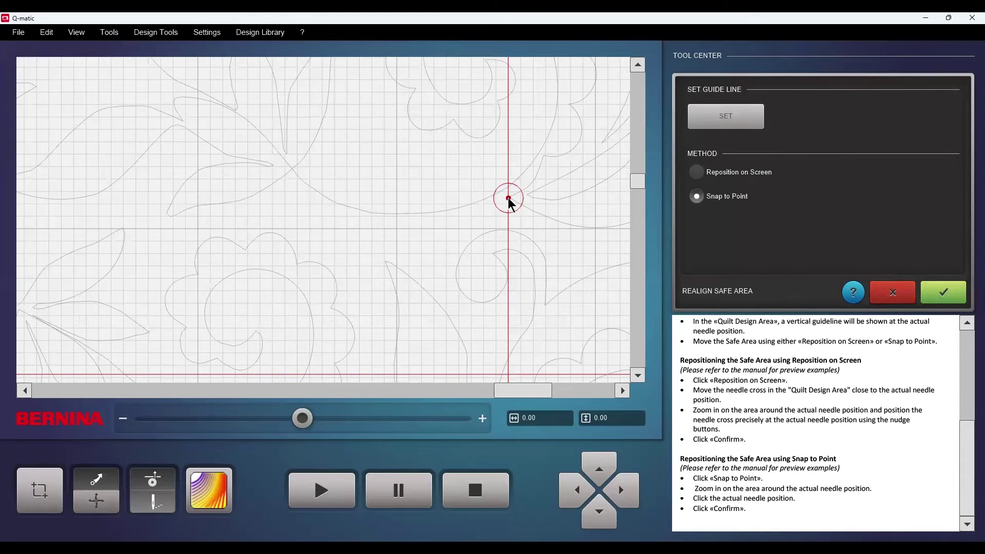
scroll(511, 204, up, 2)
scroll(511, 203, up, 2)
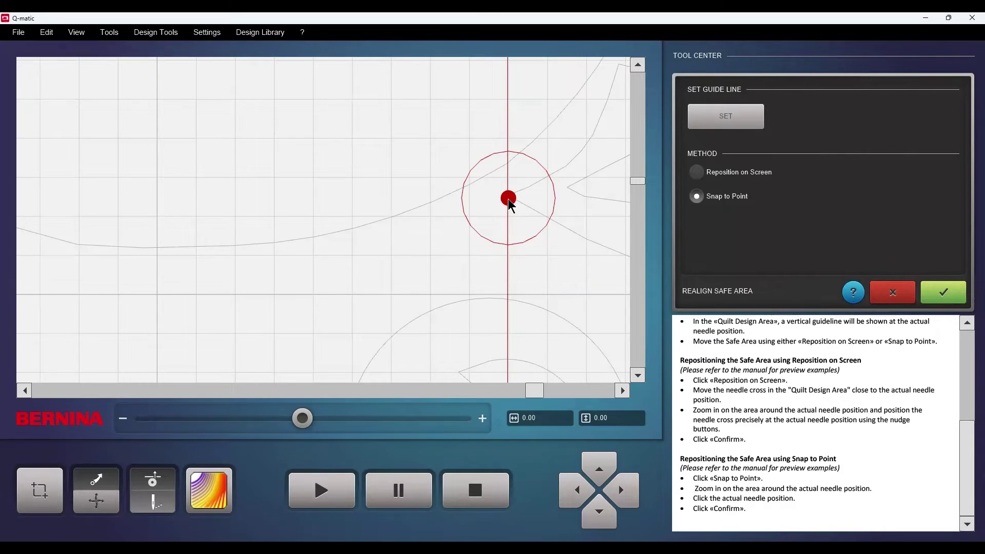
click(563, 186)
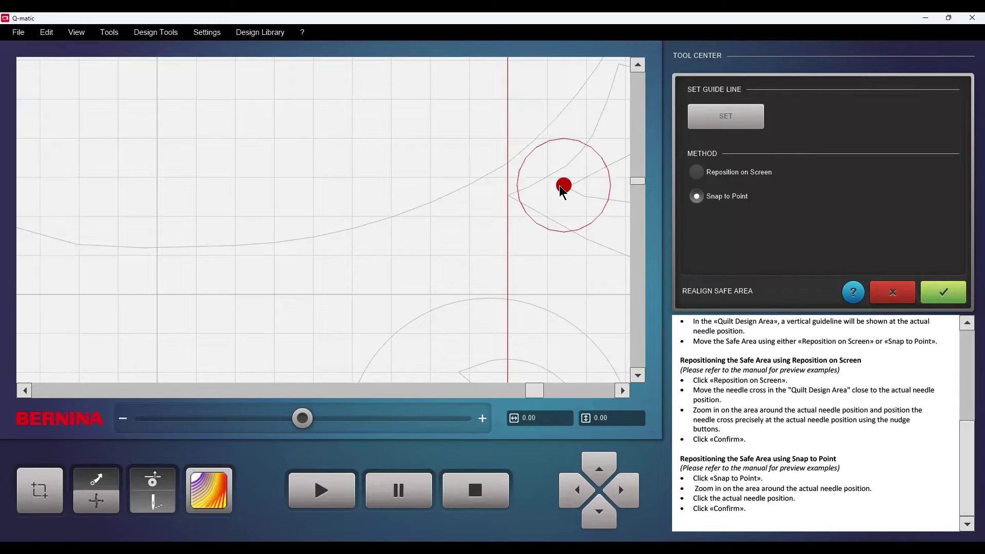
click(508, 193)
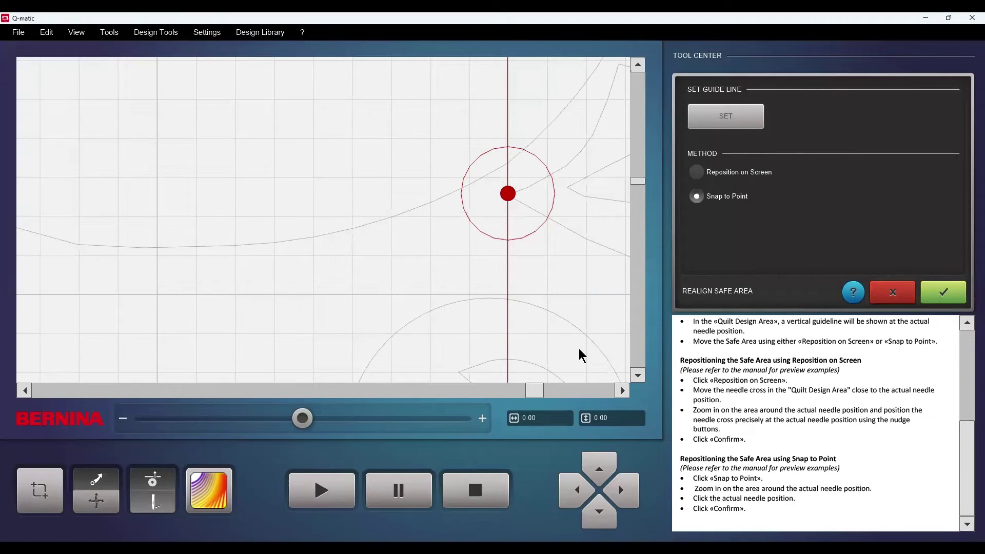
click(930, 300)
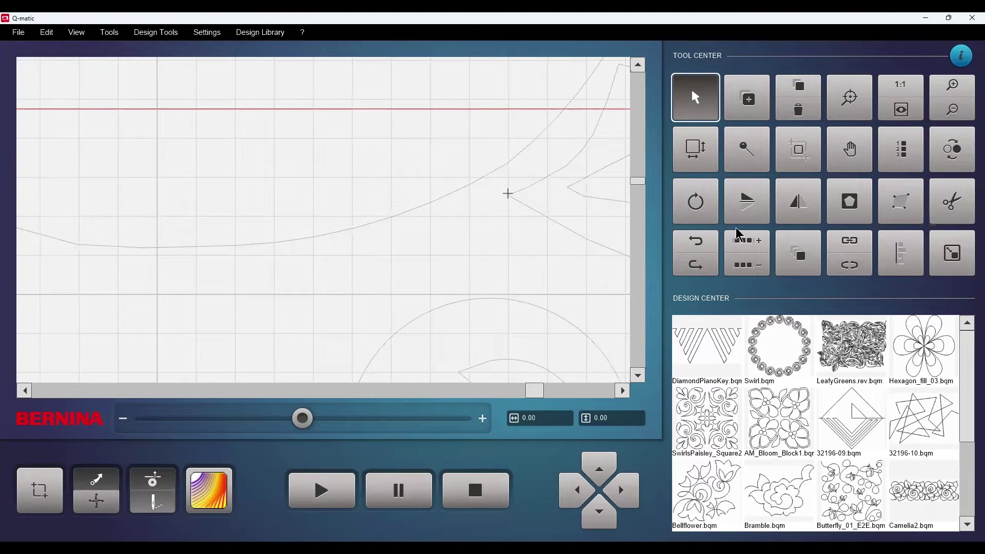
- Reopen Realign Safe Area, snap to the needle point on the horizontal guideline, and confirm
click(799, 153)
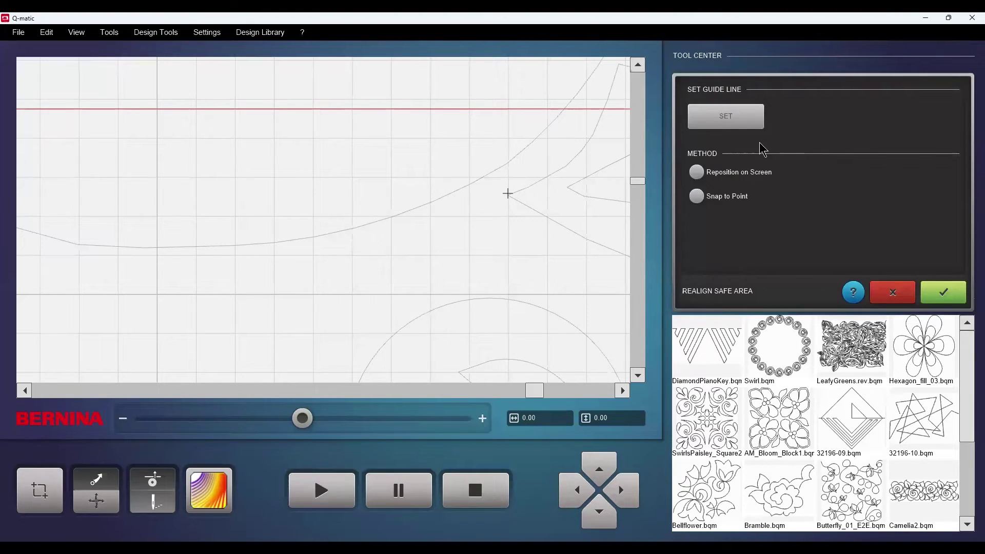
click(696, 197)
click(508, 195)
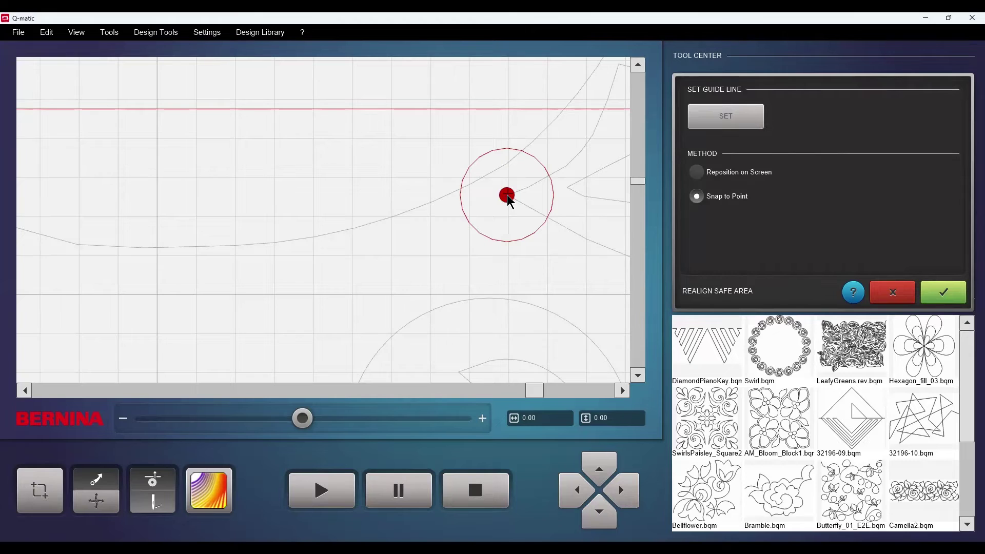
click(946, 297)
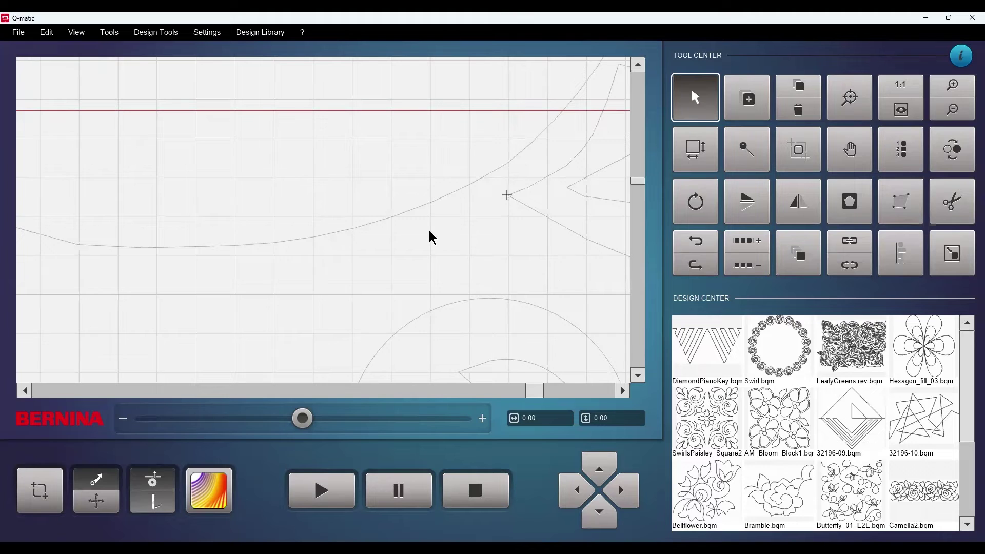
- Zoom out, fit the whole pantograph quilt into view, enlarge it, and select the middle row
scroll(433, 237, down, 1)
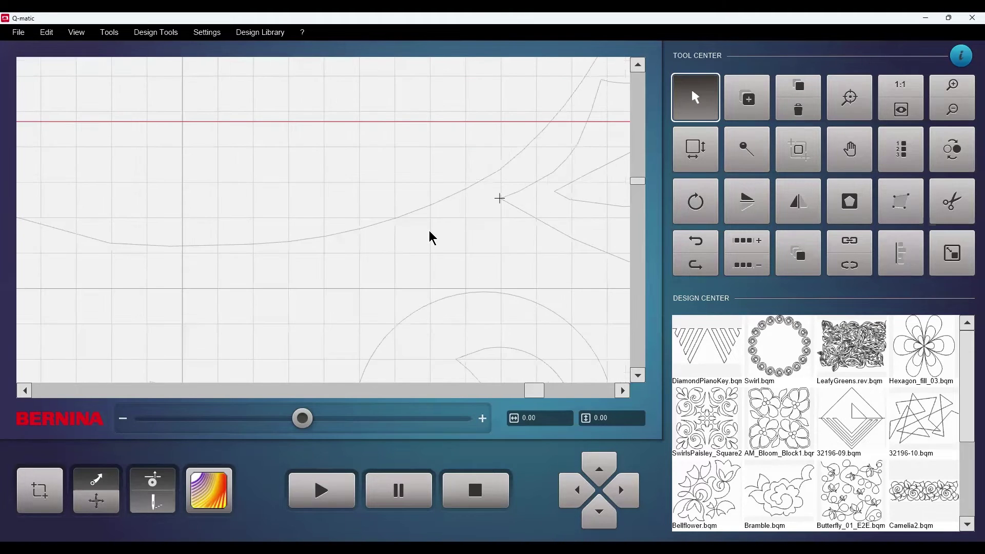
scroll(433, 238, down, 2)
scroll(462, 253, down, 1)
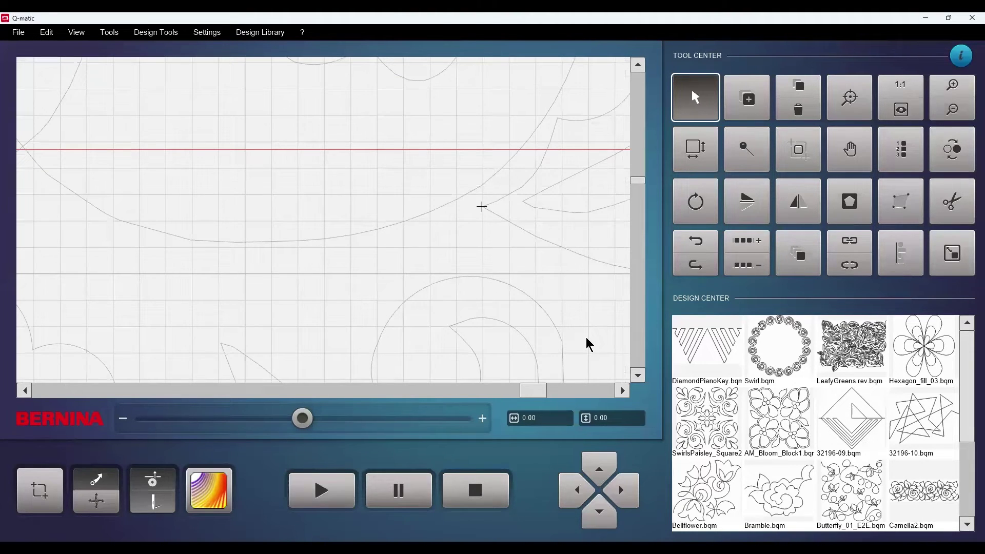
scroll(589, 345, down, 3)
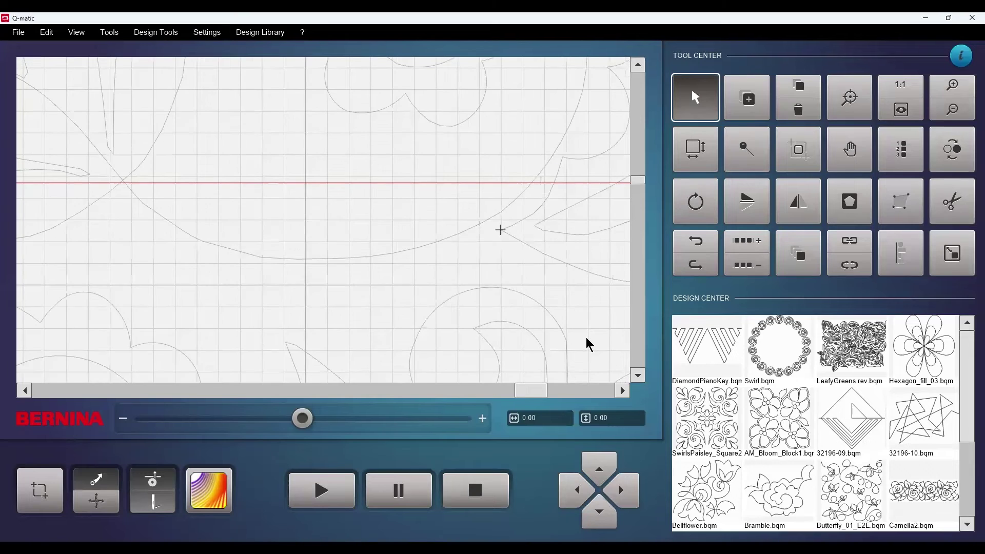
scroll(589, 345, down, 4)
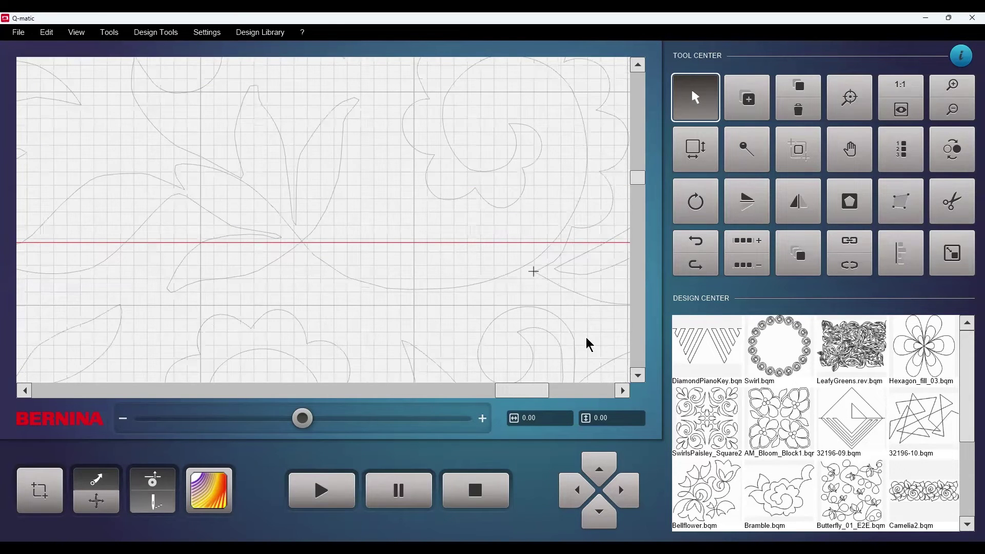
scroll(589, 345, down, 3)
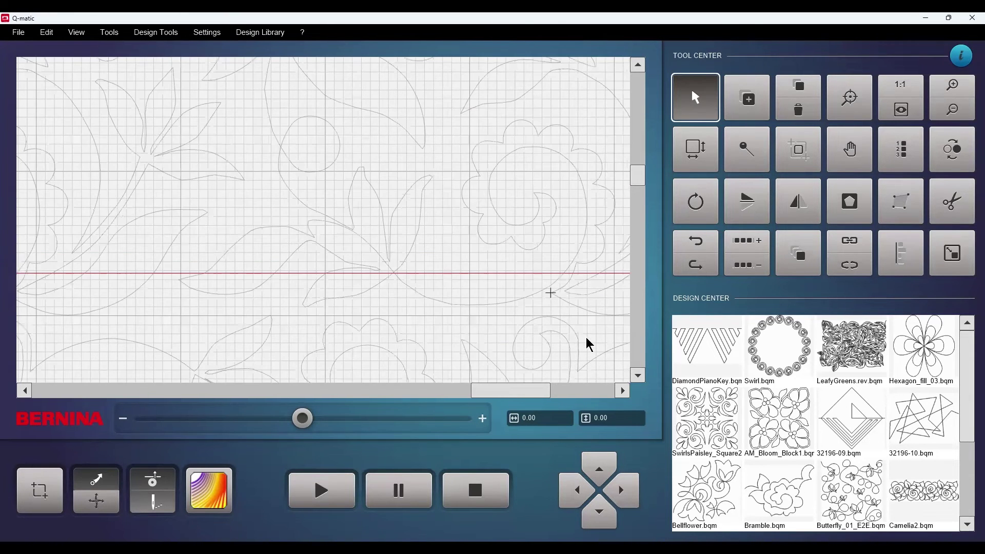
scroll(589, 345, down, 1)
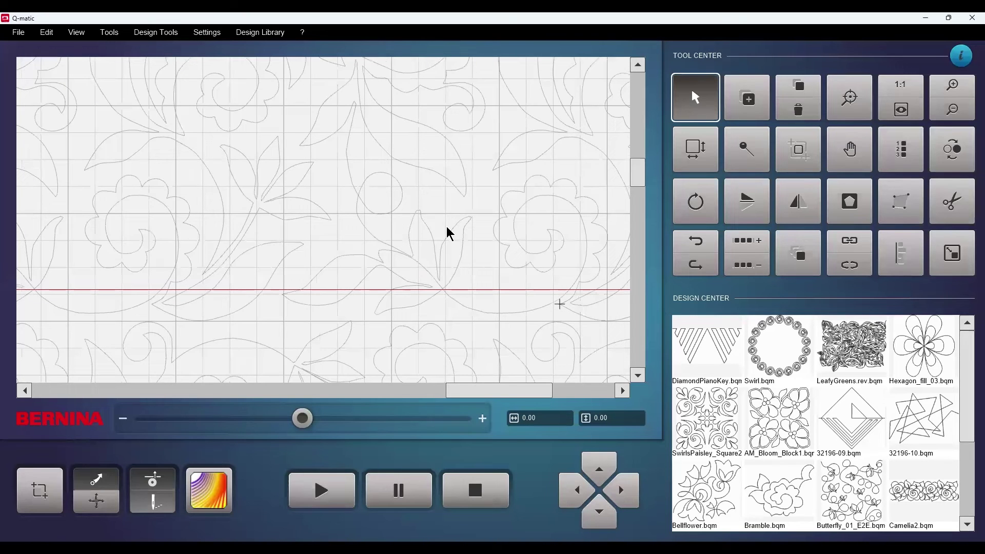
scroll(450, 234, down, 1)
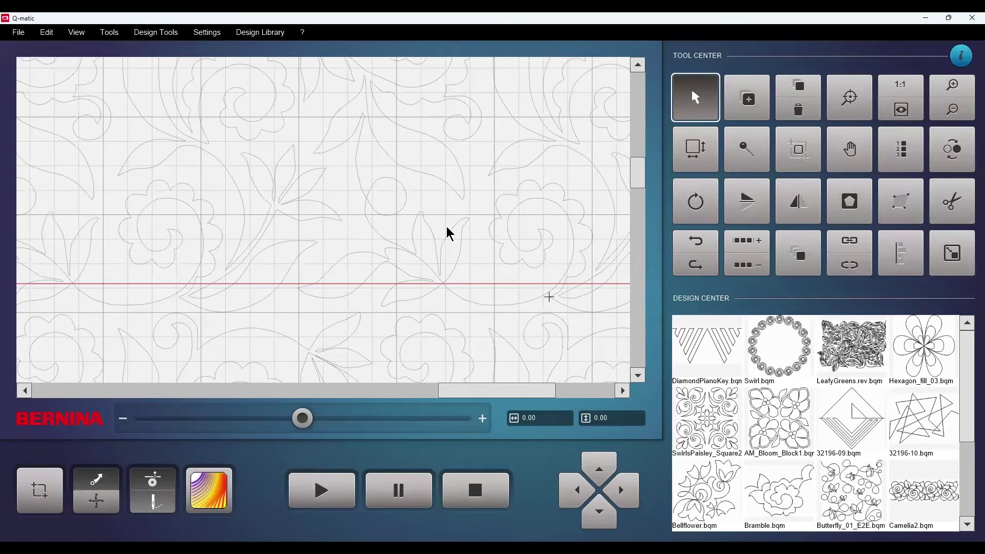
scroll(450, 234, down, 2)
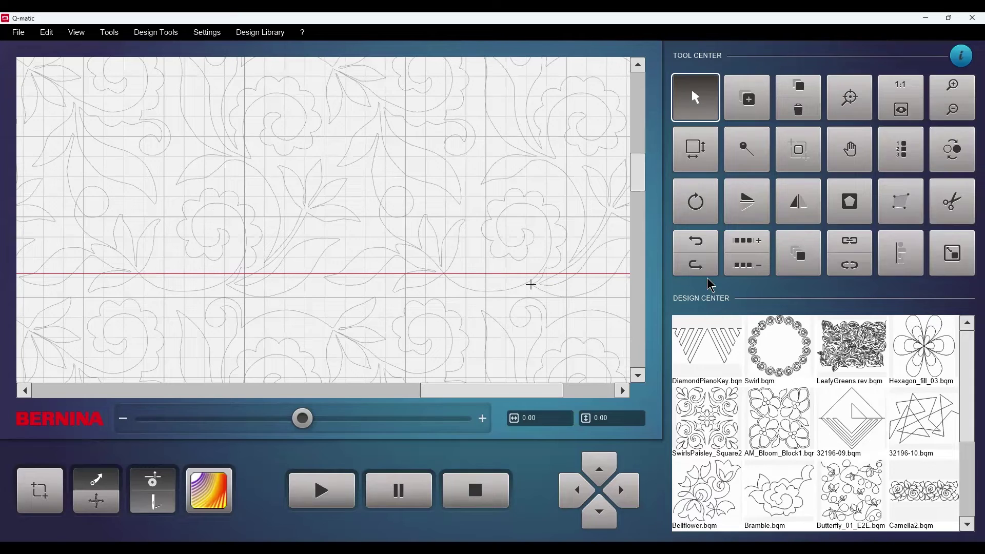
click(901, 120)
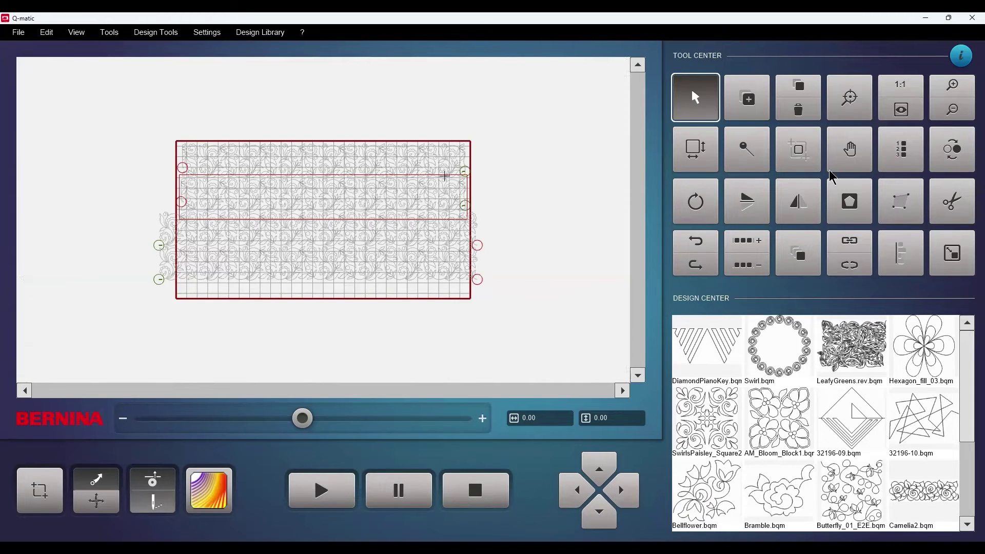
click(952, 87)
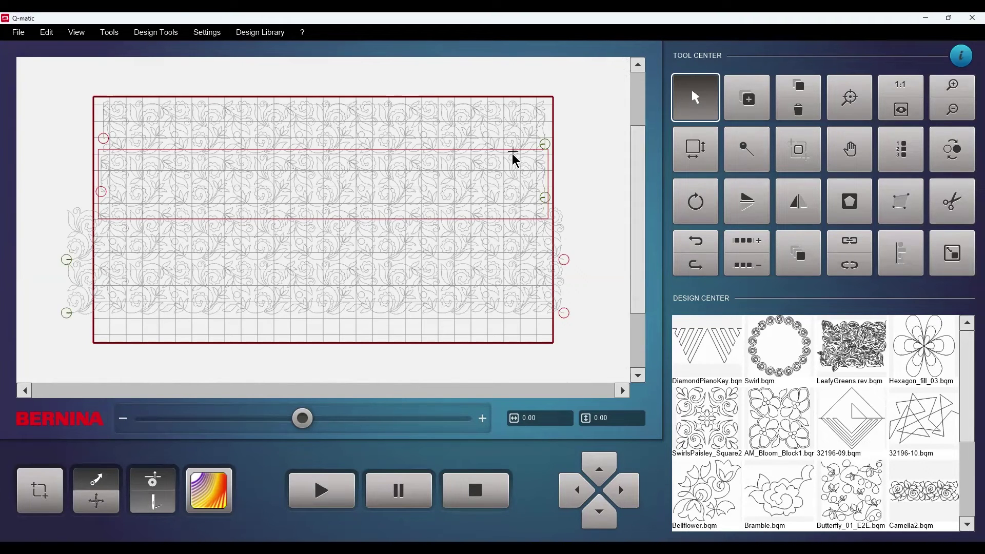
click(187, 194)
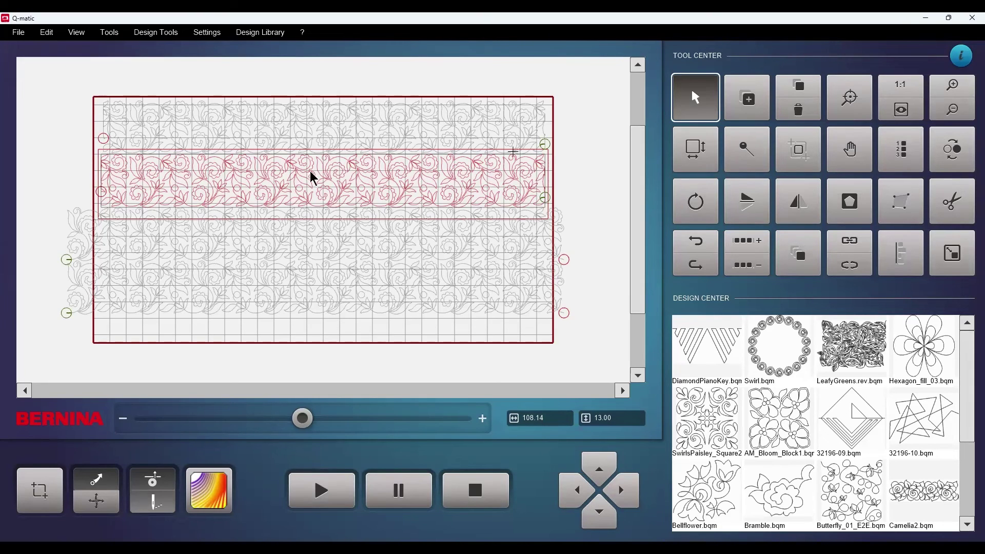
- Show the File menu's Save options: Save Design File and Save Project
click(29, 35)
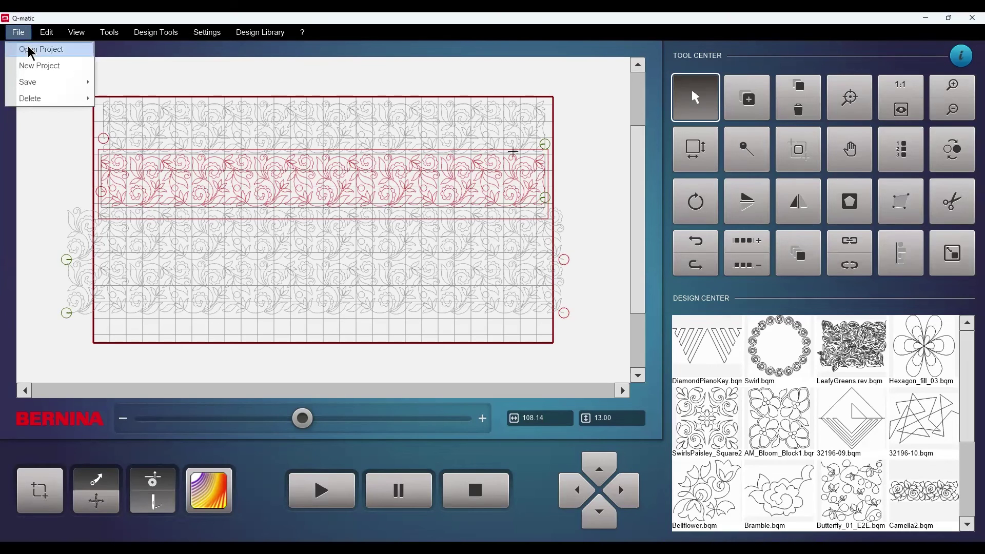
mouse_move(22, 88)
mouse_move(82, 100)
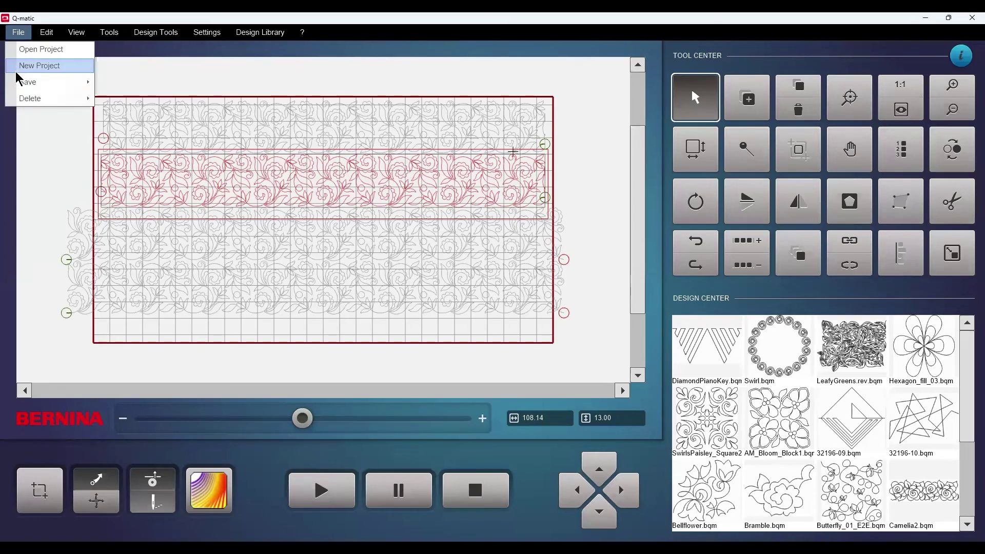
mouse_move(61, 84)
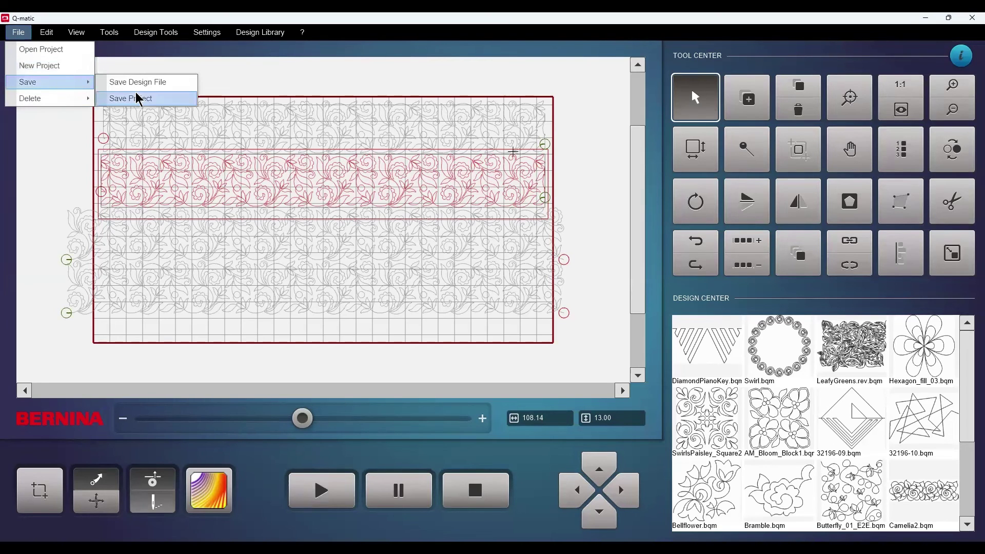